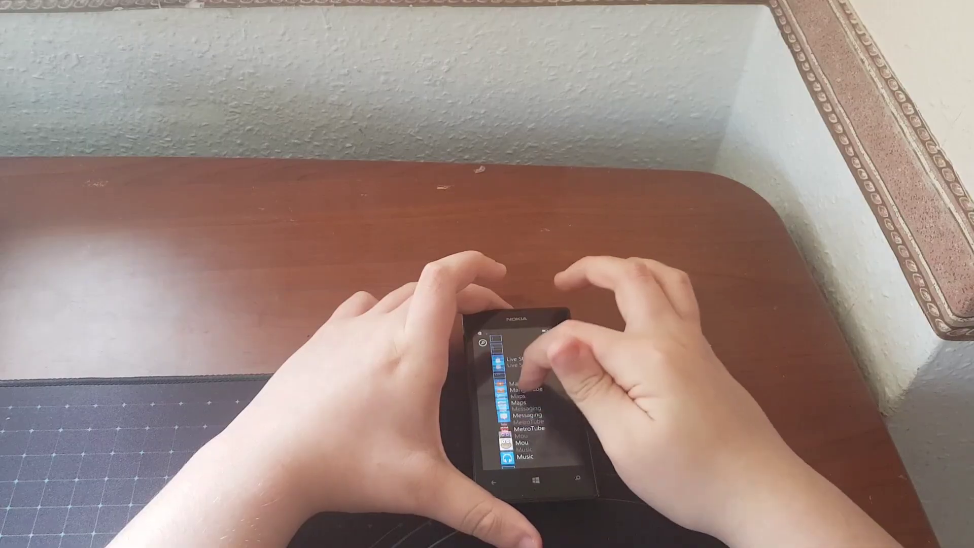
scroll(526, 396, "down", 3)
left_click(525, 366)
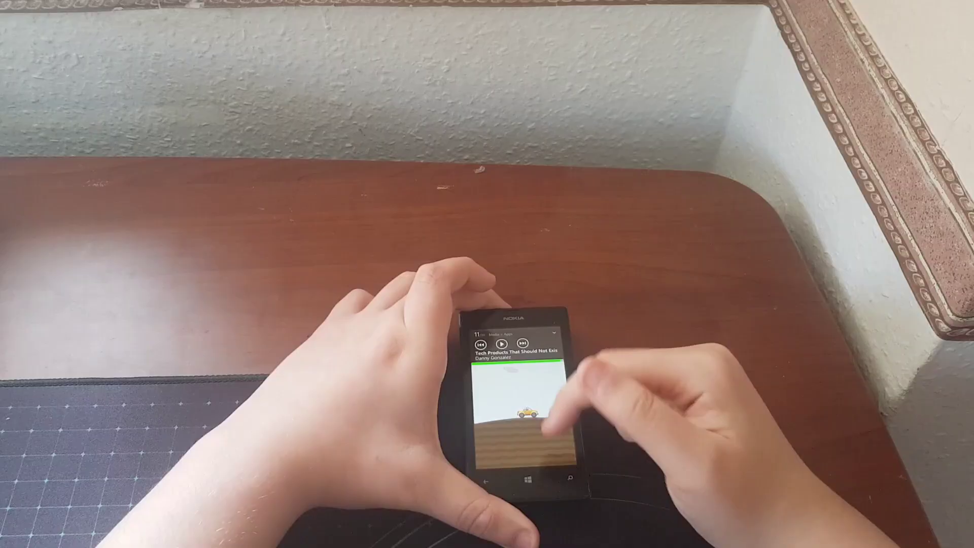
left_click(547, 437)
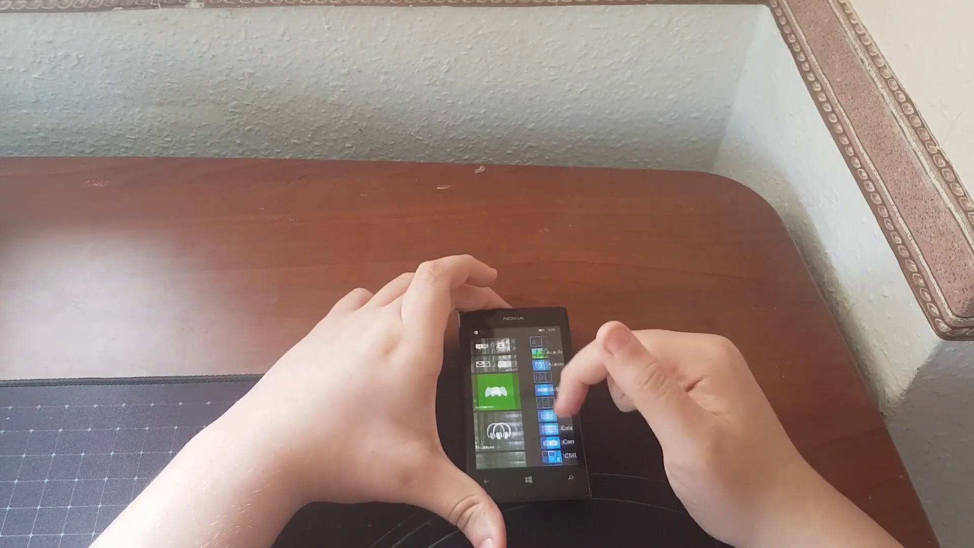
left_click_drag(564, 411, 494, 411)
scroll(532, 403, "down", 5)
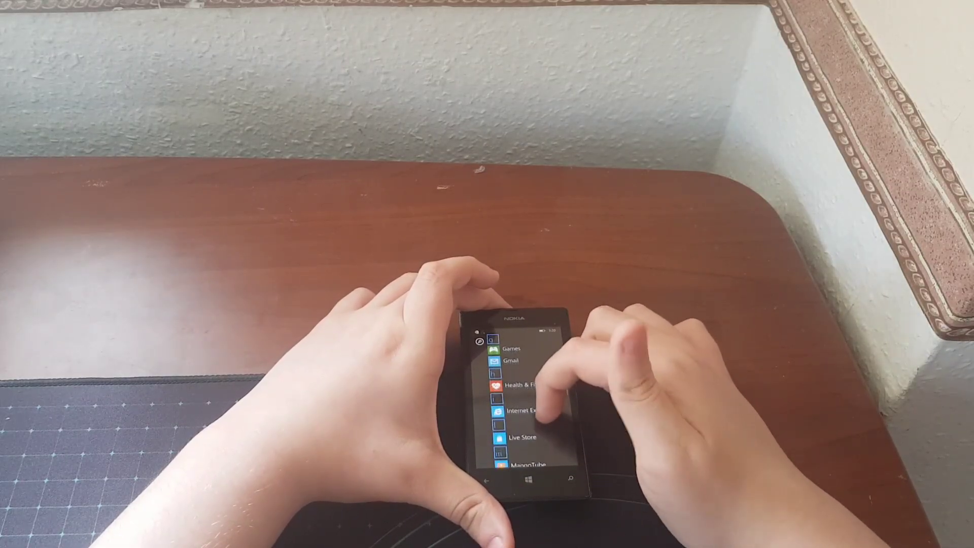
left_click(533, 426)
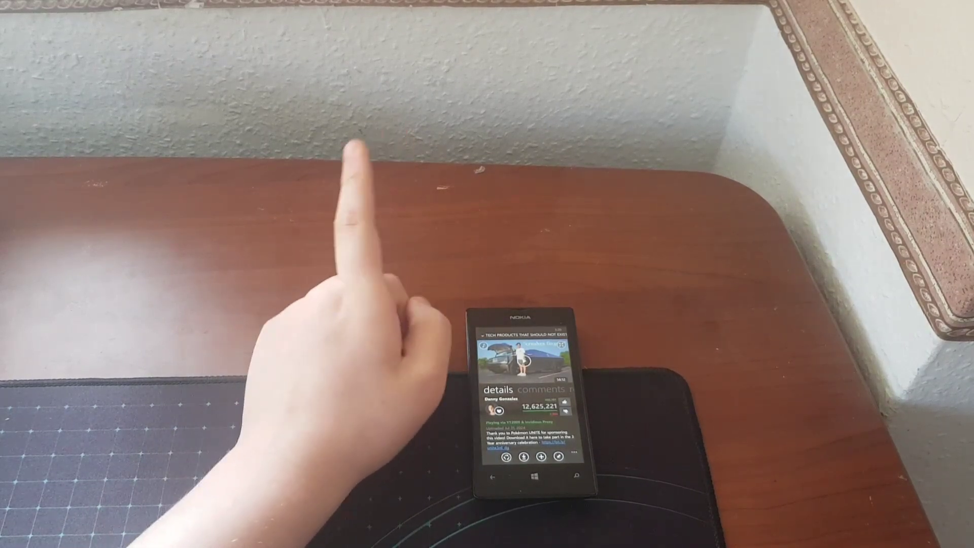
left_click(524, 357)
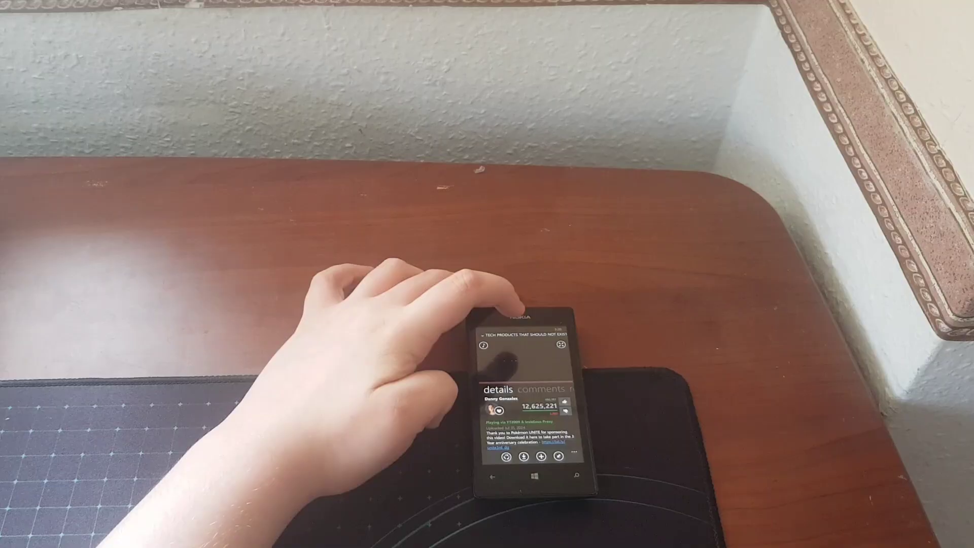